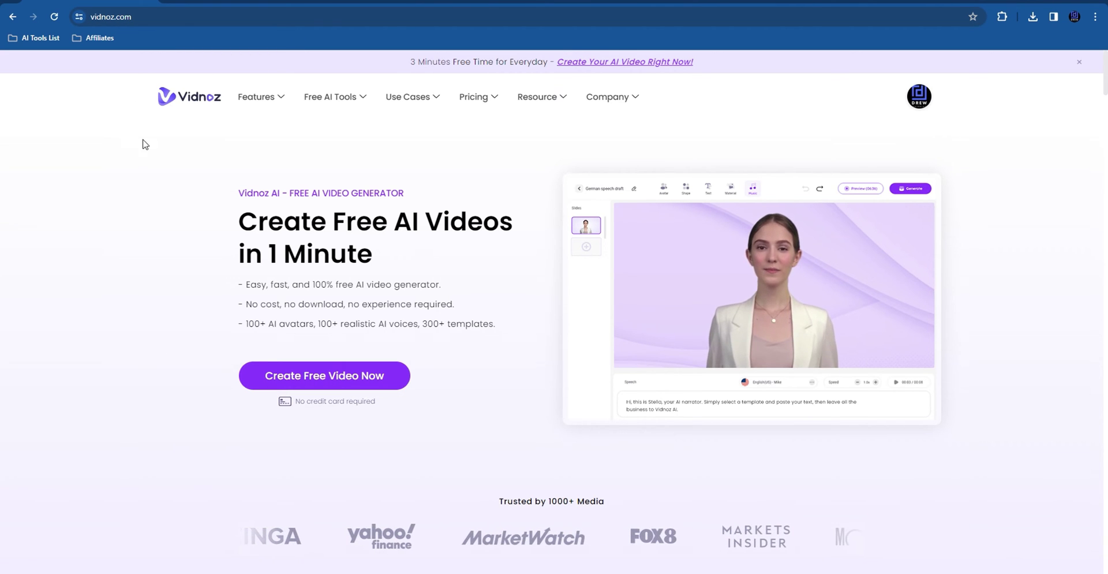
- Enter the Vidnoz app dashboard from the profile avatar and open the Tools page
mouse_move(318, 105)
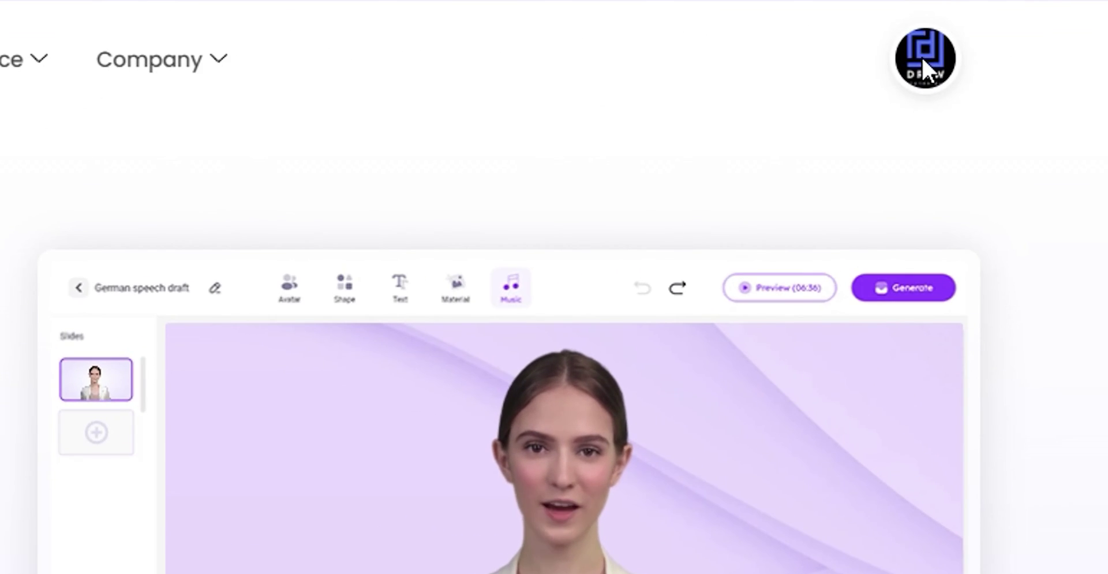
click(921, 79)
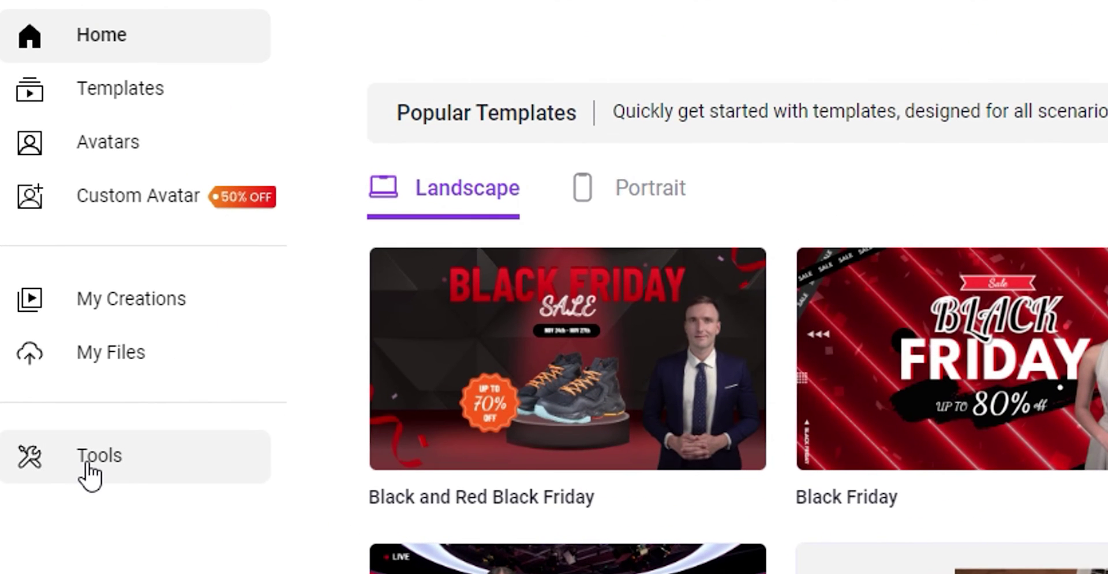
click(88, 464)
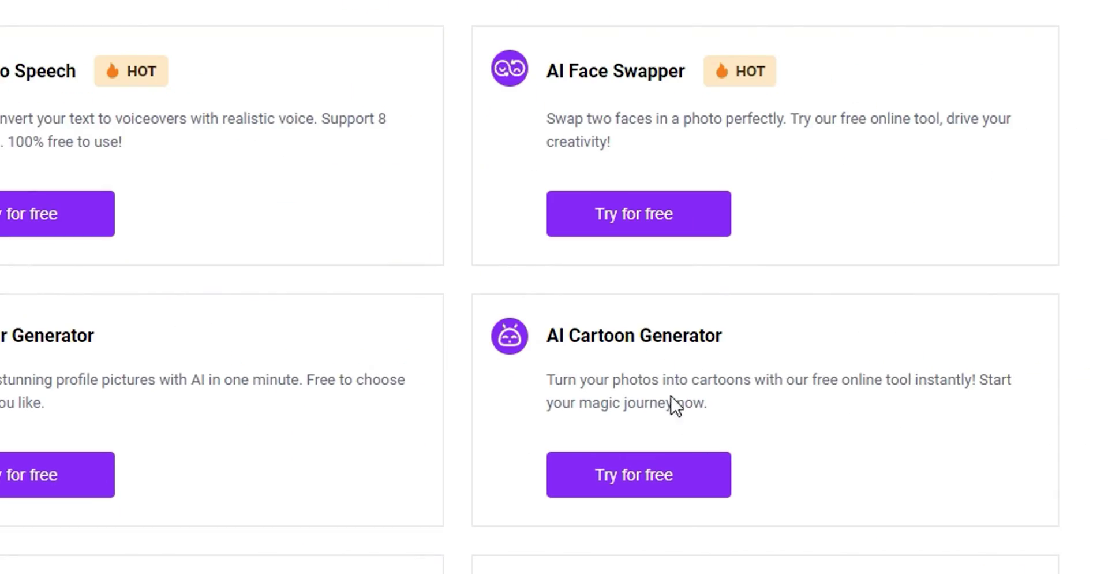
- Launch the AI Cartoon Generator with its 'Try for free' button and check the upload area
click(630, 482)
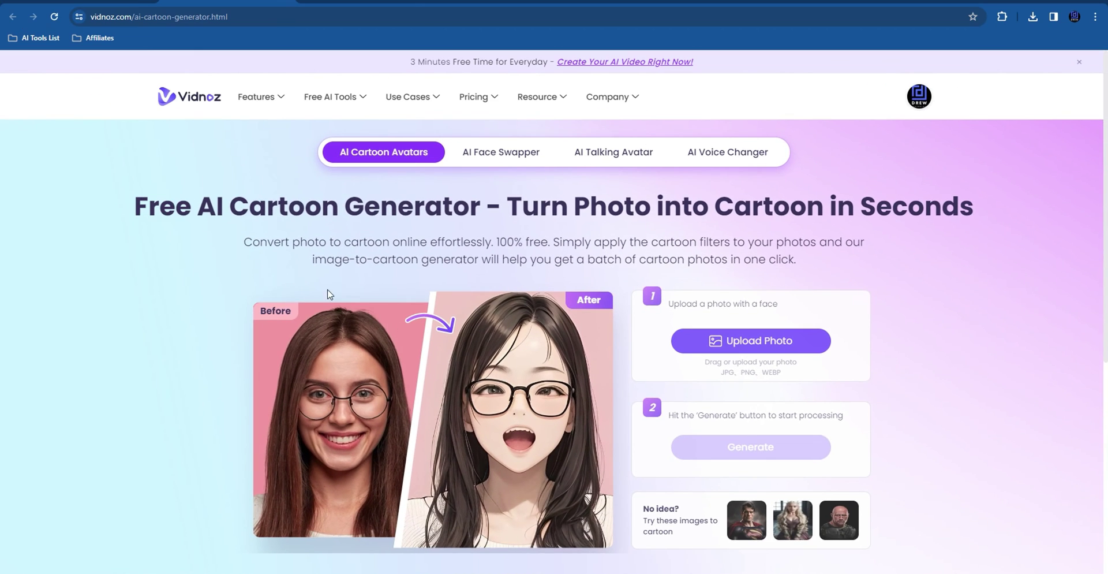
scroll(382, 369, down, 2)
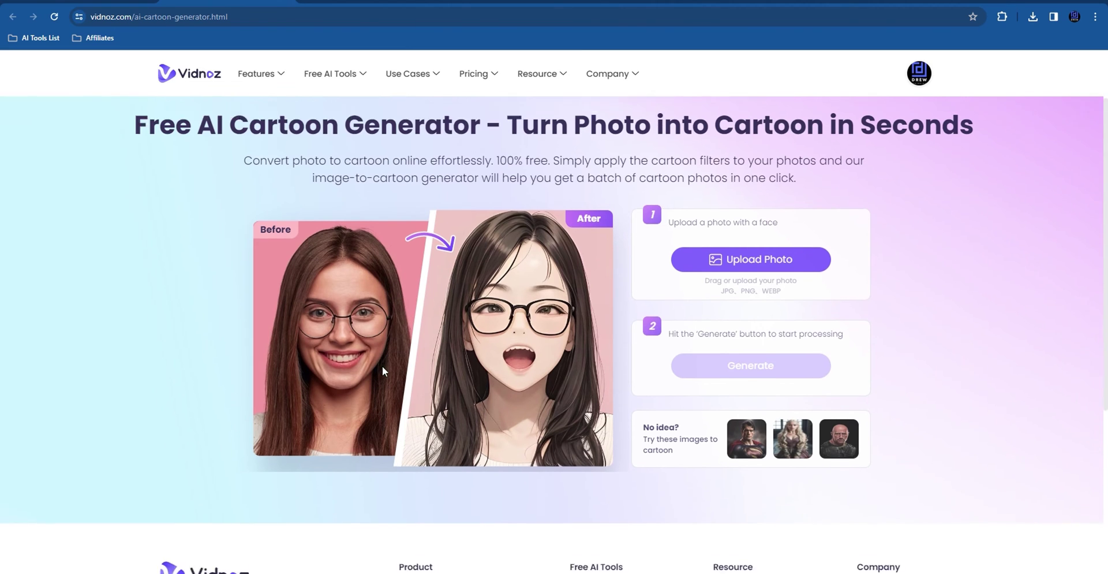
scroll(432, 323, up, 1)
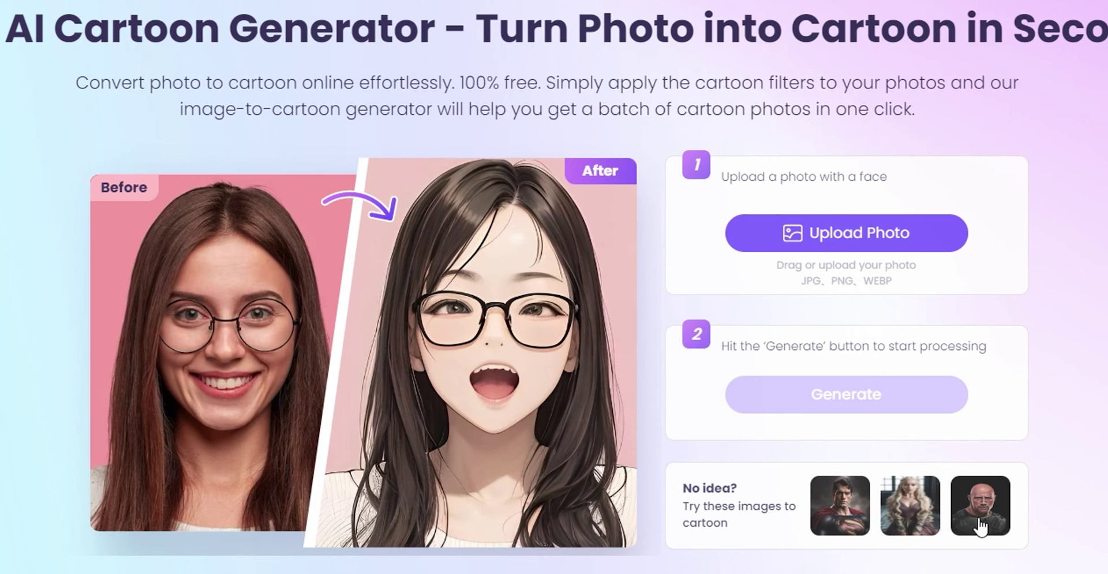
- Upload the portrait of the man in a yellow sweater from Downloads
click(792, 237)
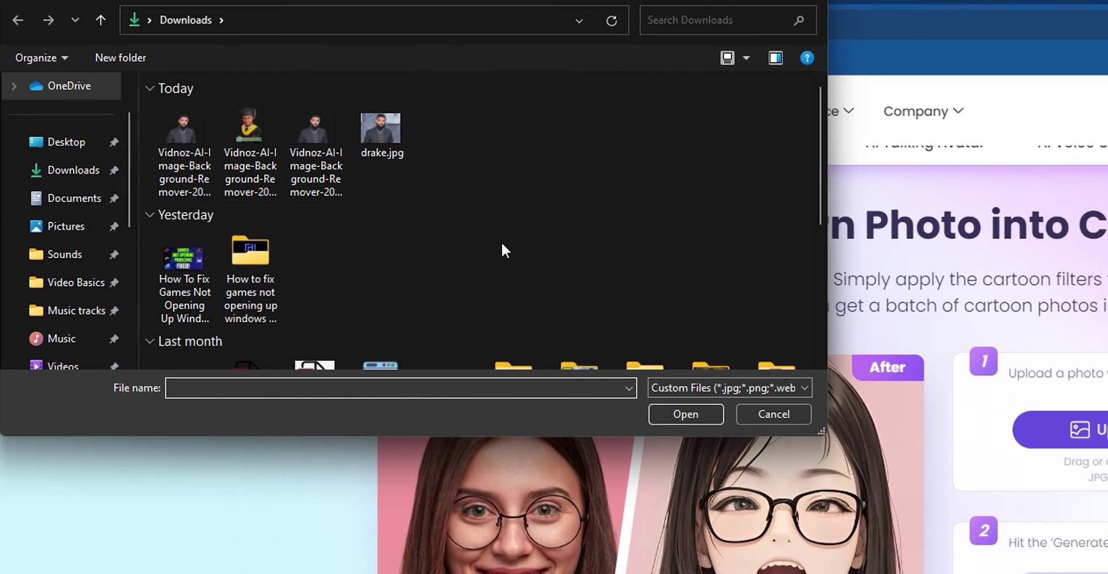
scroll(482, 265, down, 5)
scroll(482, 265, up, 1)
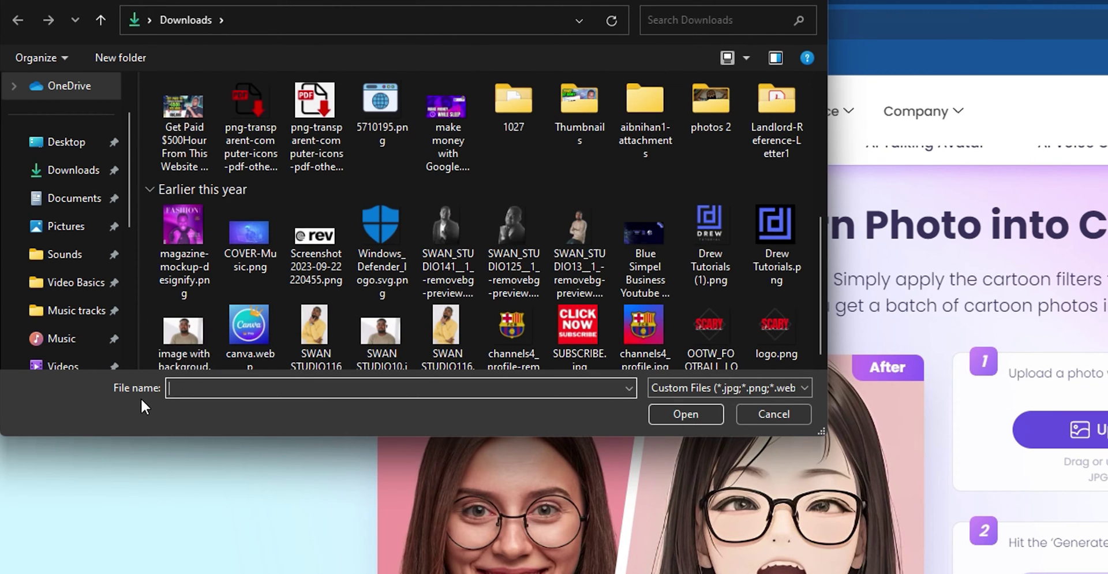
click(316, 331)
click(690, 413)
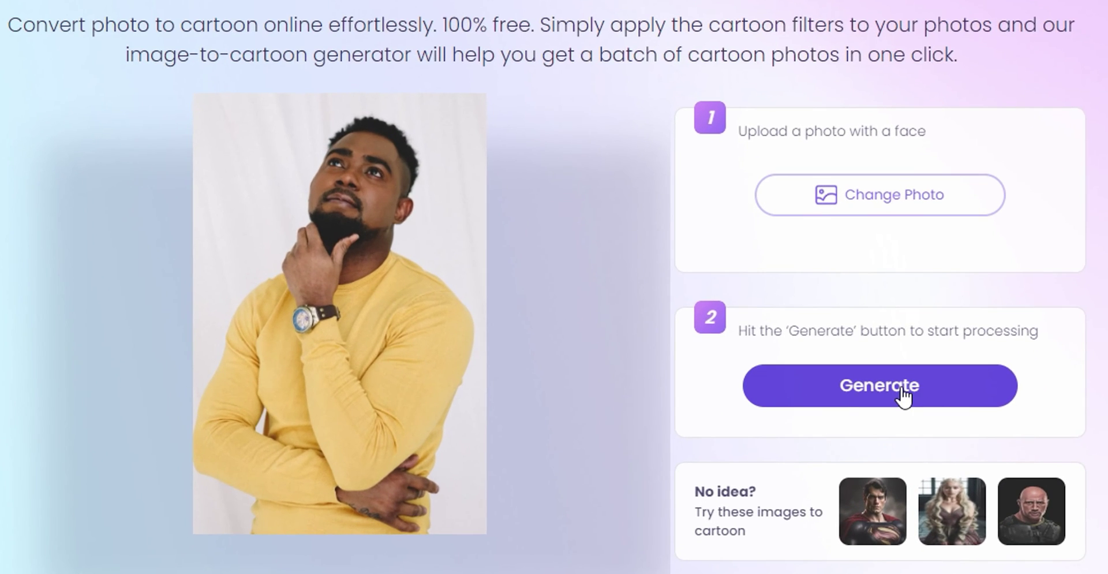
- Generate cartoons of the man's photo and preview the beige, grey and lighter versions
click(903, 395)
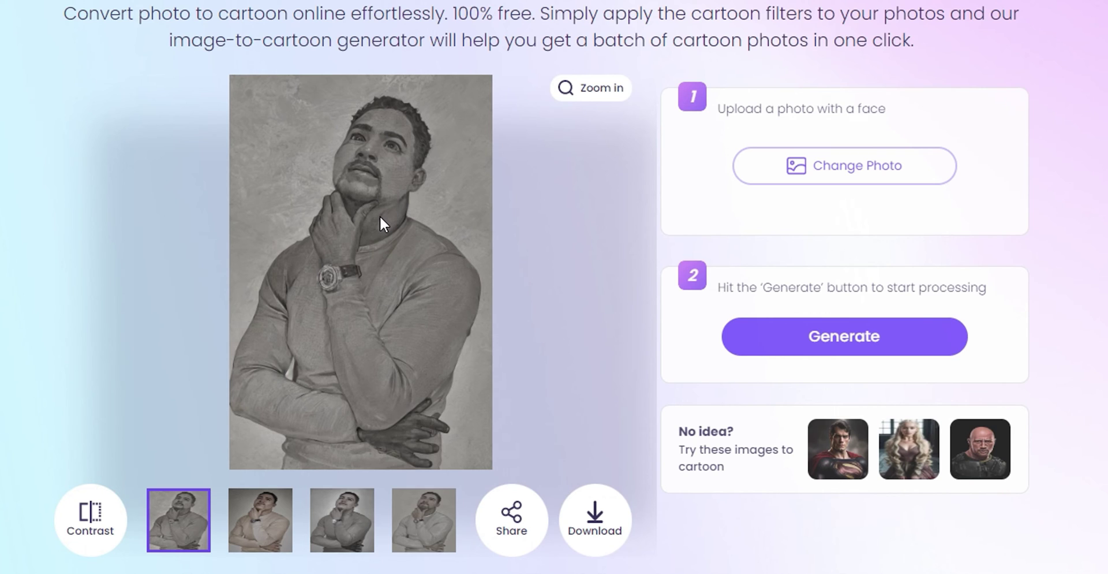
click(260, 526)
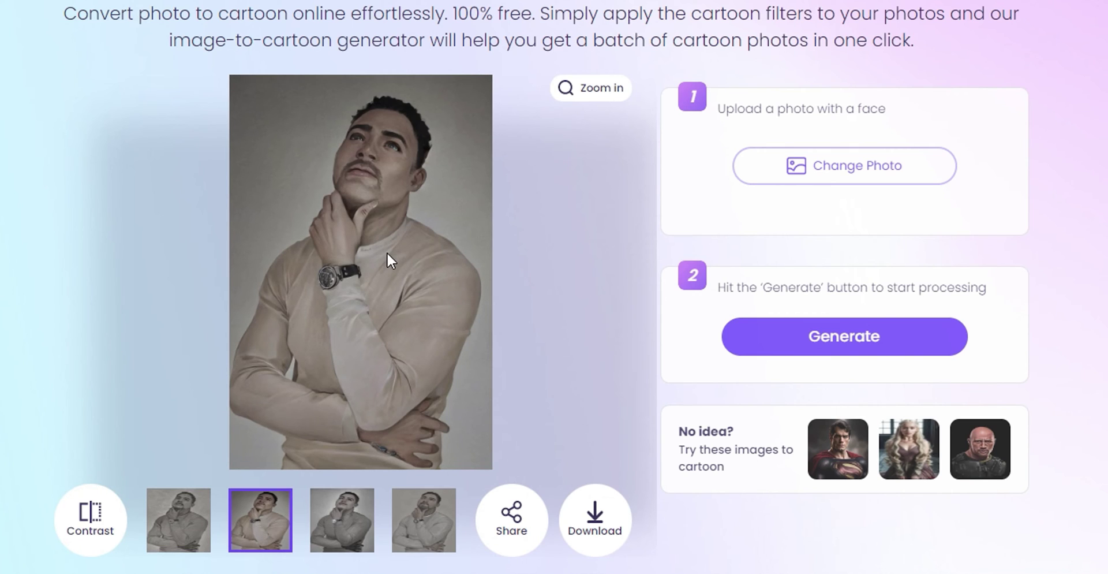
click(344, 533)
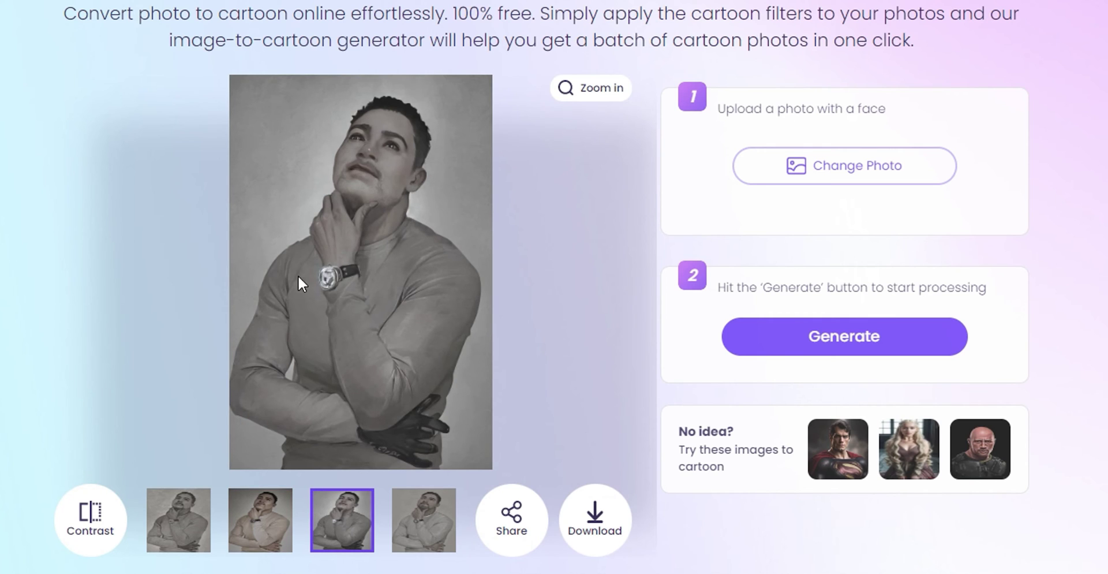
click(409, 522)
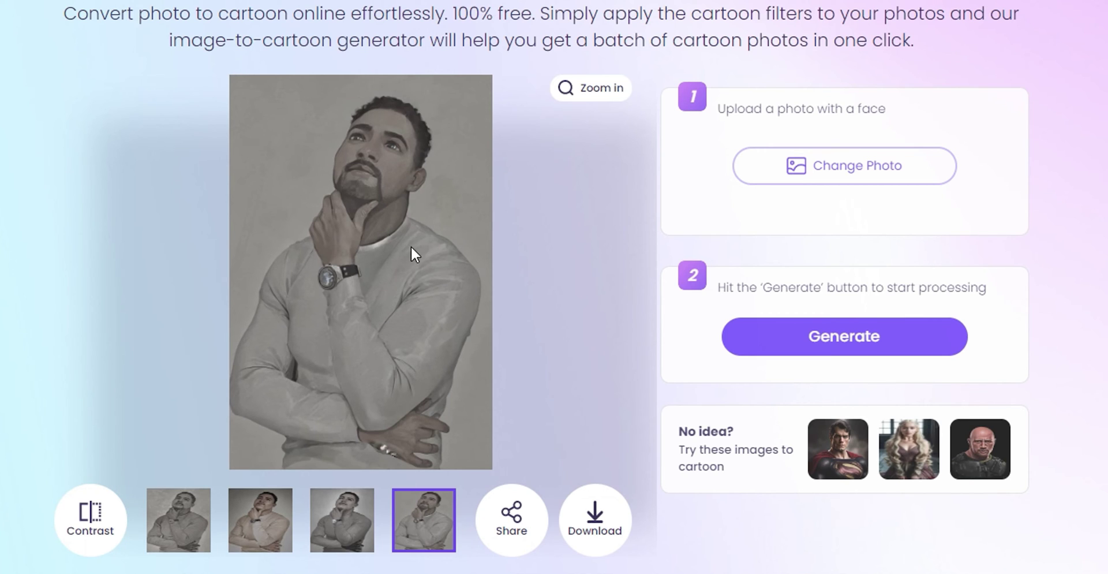
click(254, 520)
- Cartoonise the blonde woman sample, preview its greyer, sepia and golden versions, then download to My Files
click(912, 450)
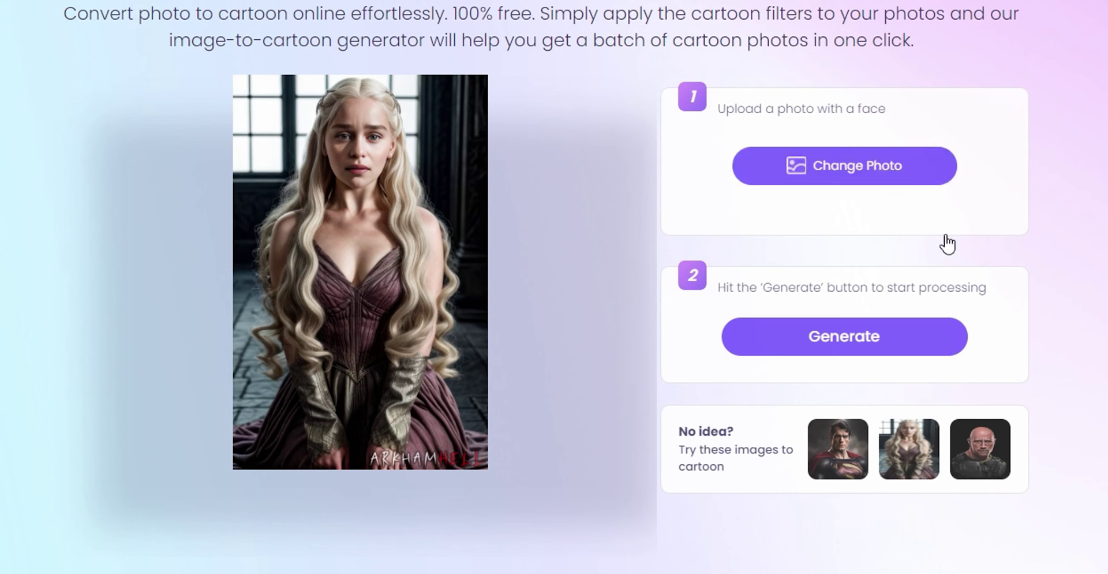
click(832, 347)
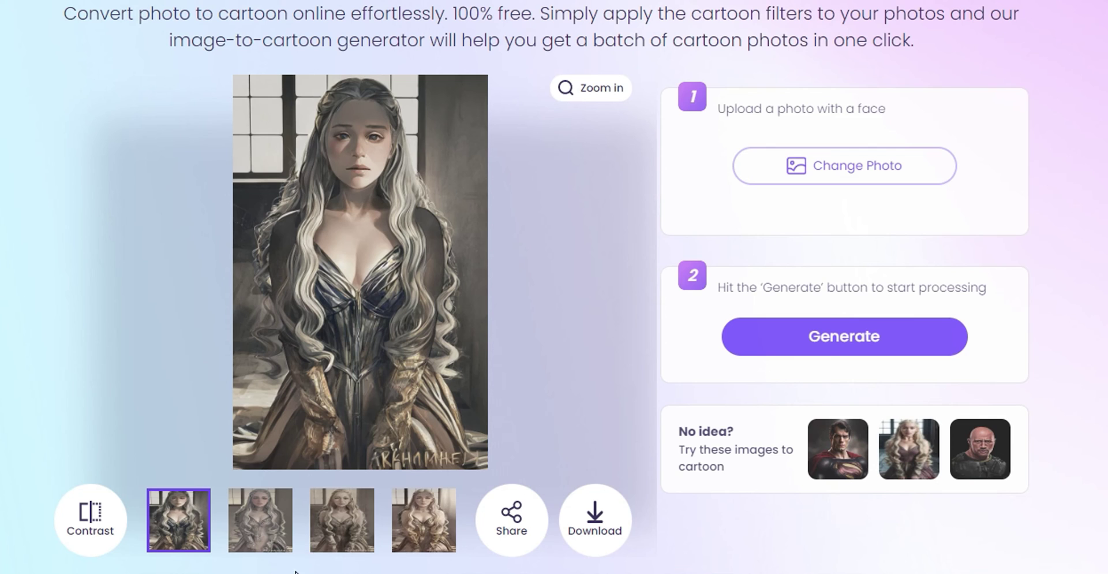
click(256, 525)
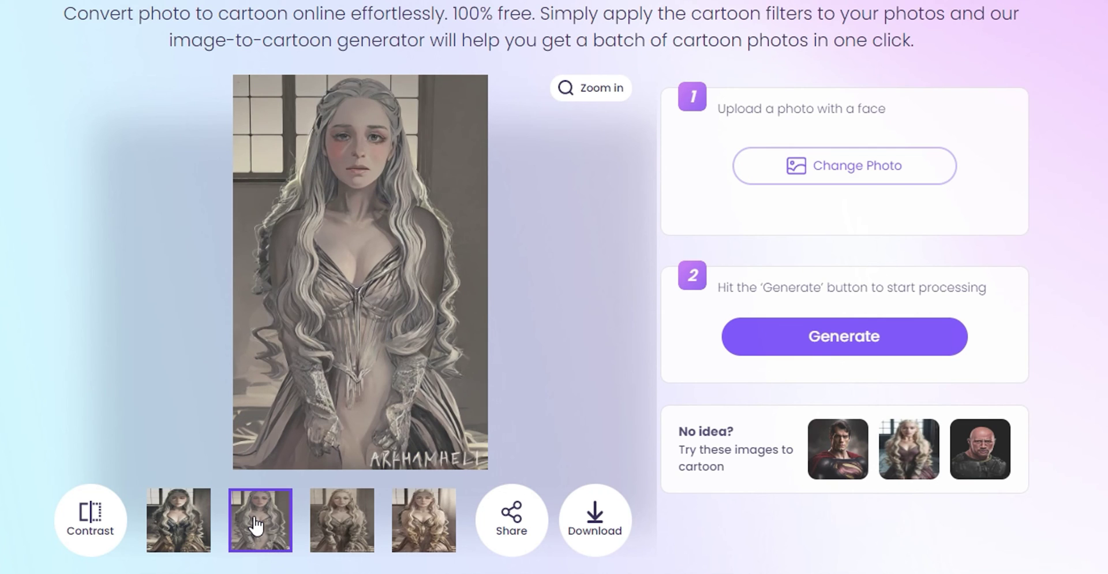
click(347, 527)
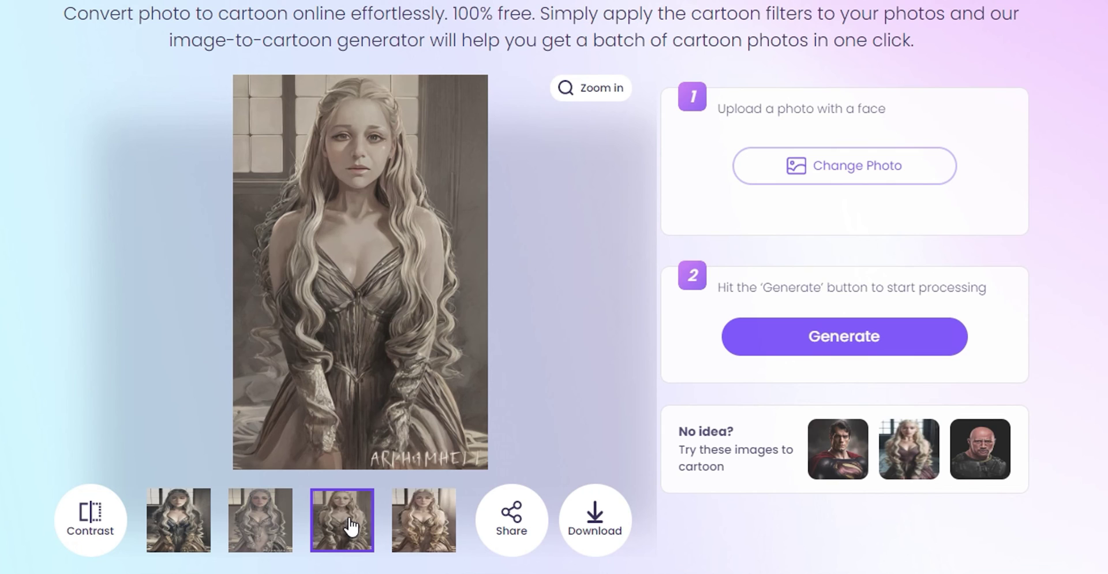
click(409, 525)
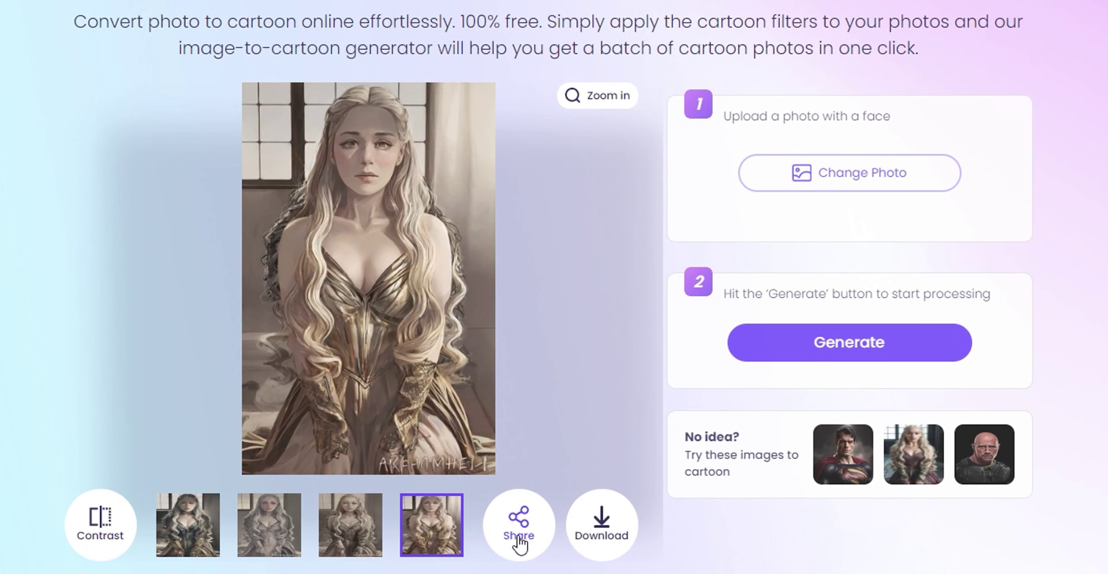
click(607, 544)
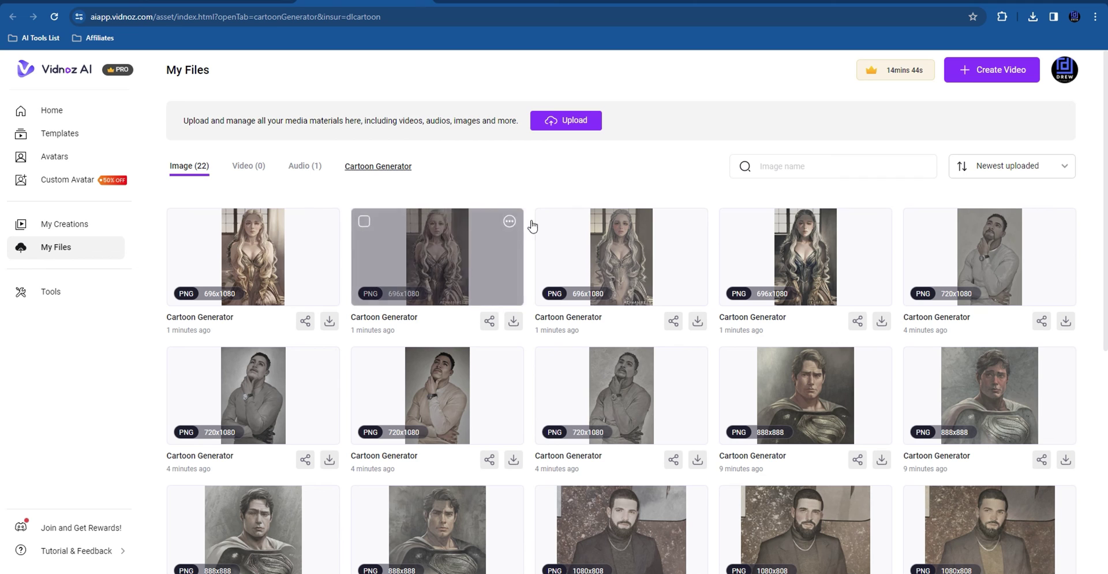
scroll(456, 280, down, 1)
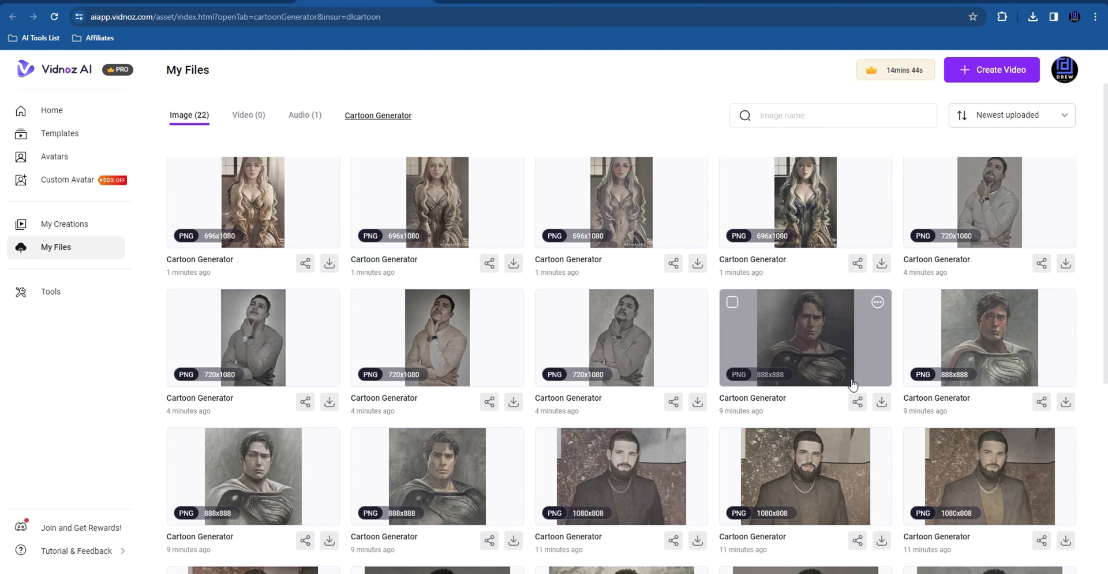
click(808, 356)
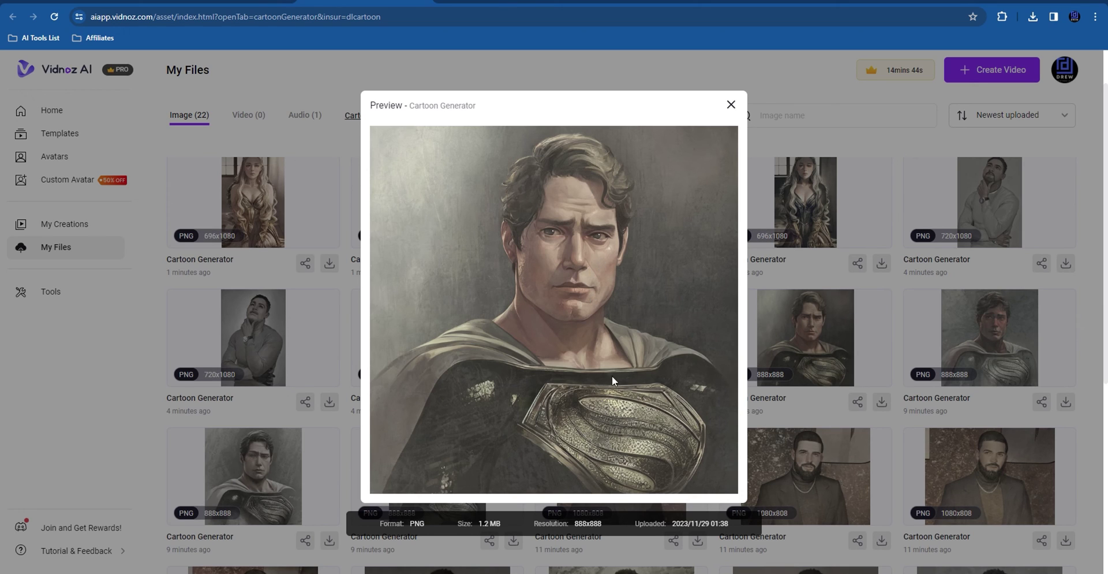
click(731, 105)
click(997, 350)
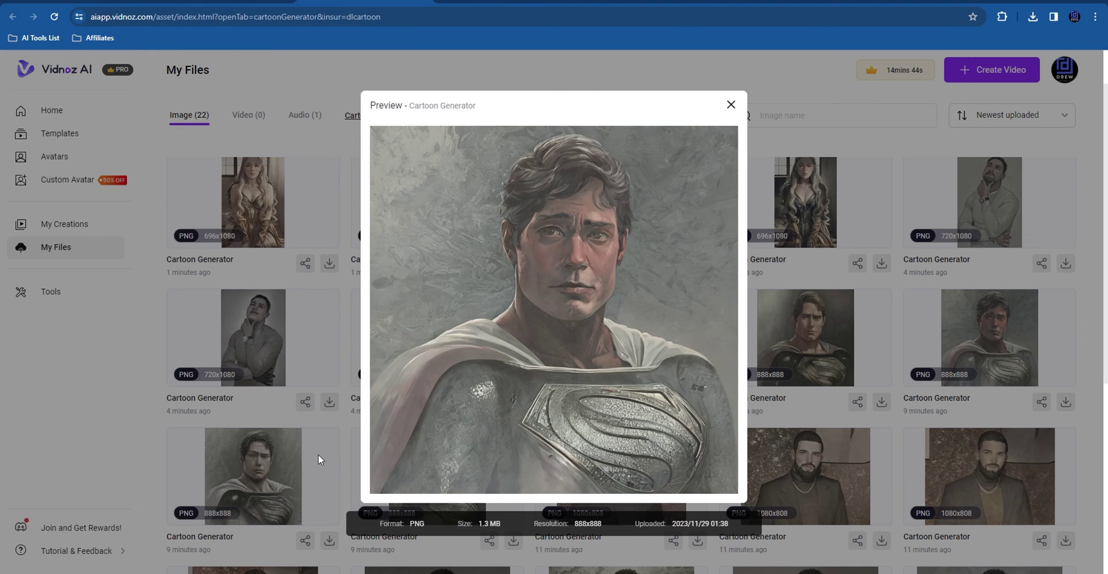
click(730, 105)
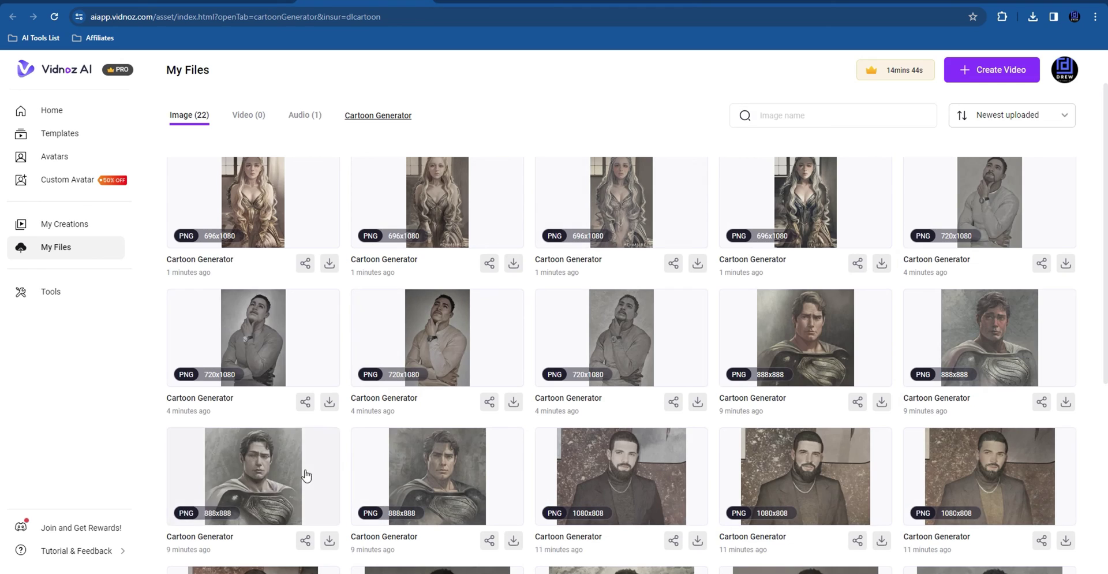
click(272, 486)
click(730, 105)
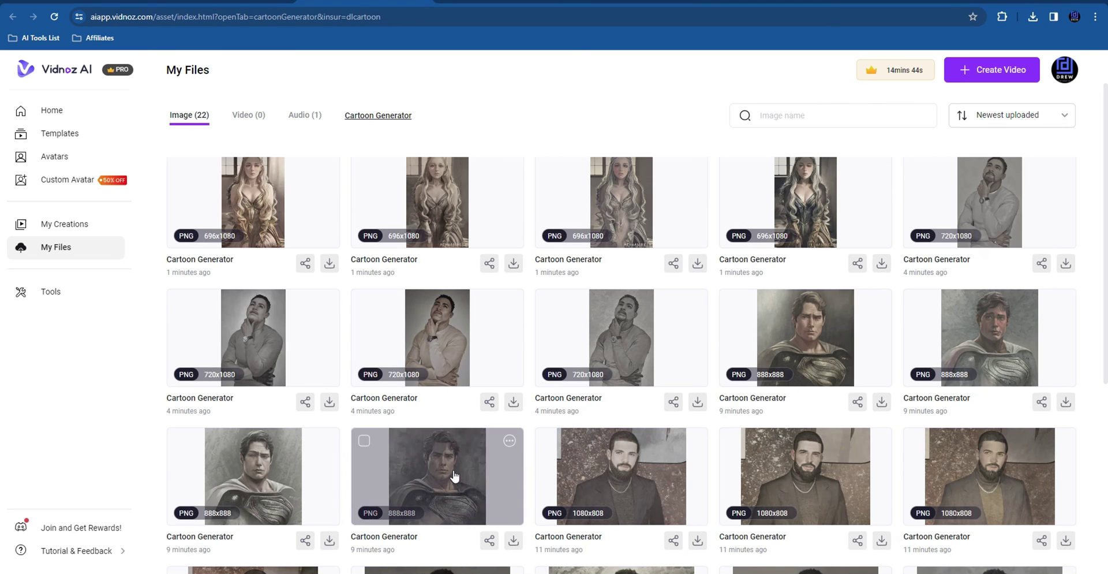
click(443, 490)
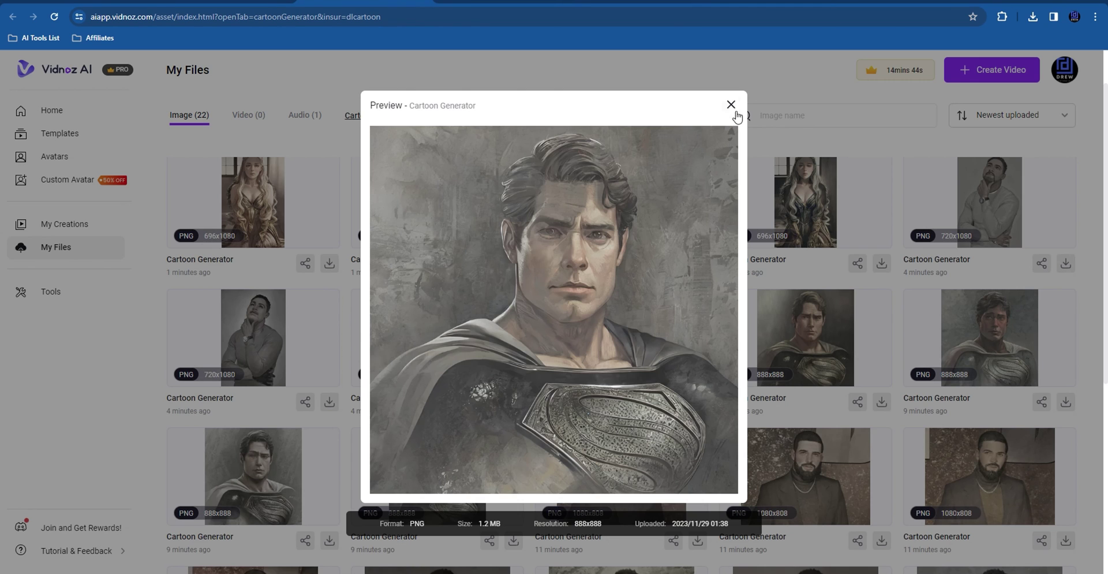
click(730, 104)
scroll(682, 272, down, 2)
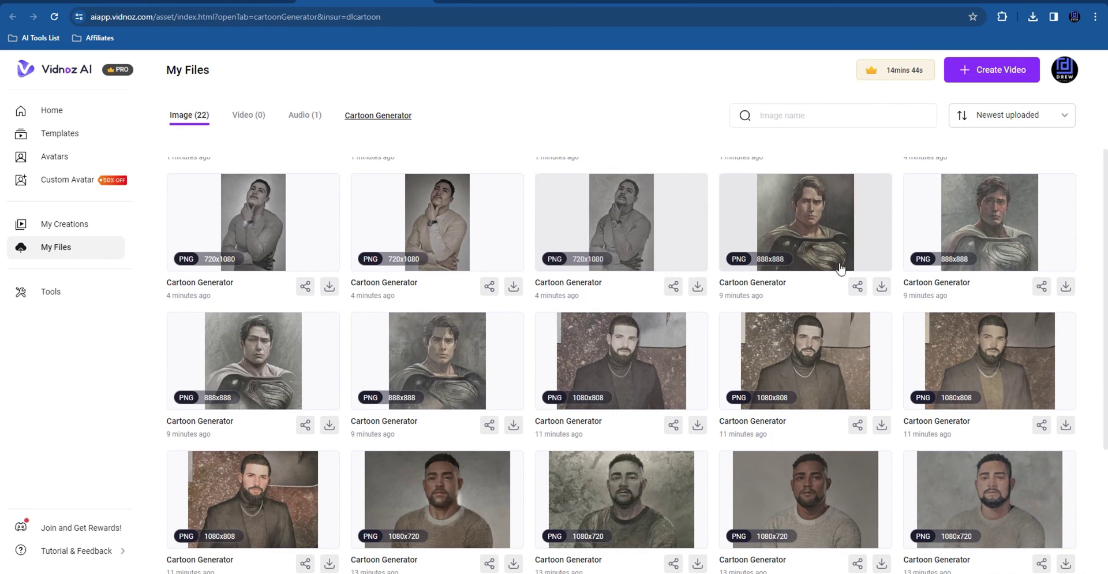
- Preview and close the marble, sepia and right-column Drake cartoons in My Files
click(663, 375)
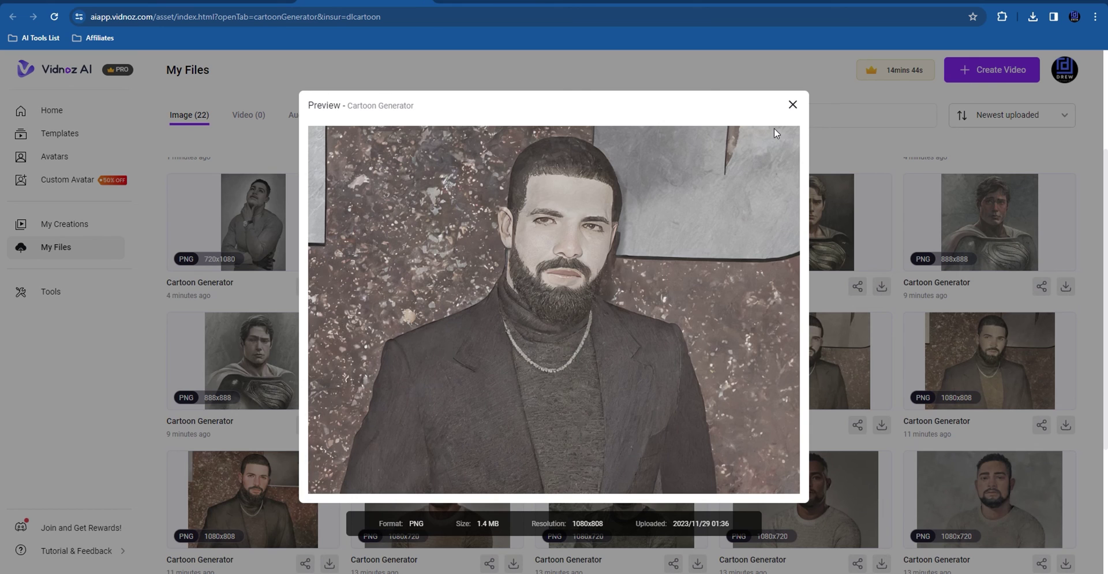
click(793, 105)
click(817, 365)
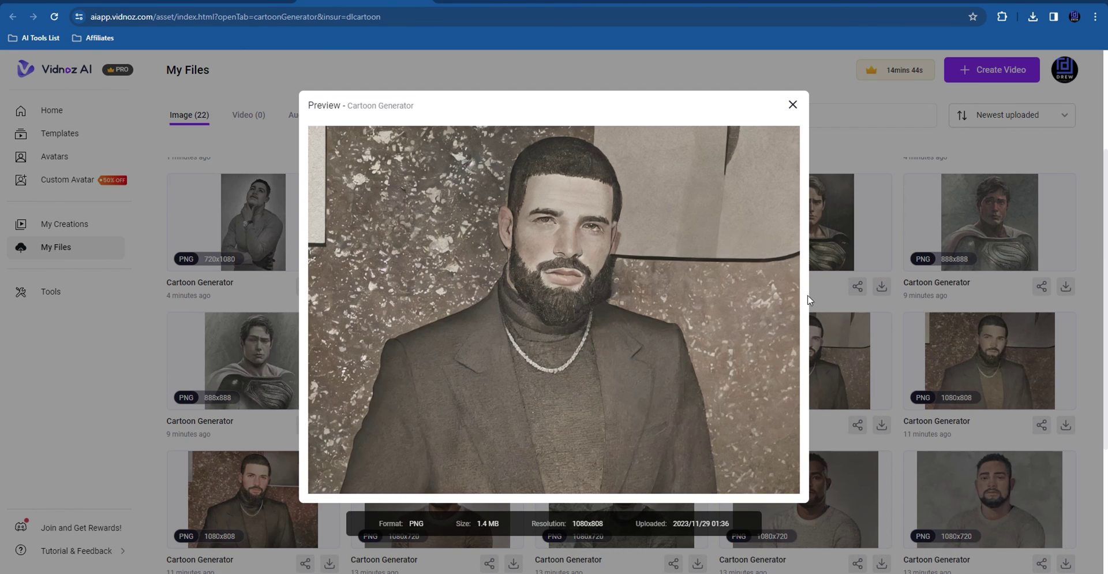
click(792, 104)
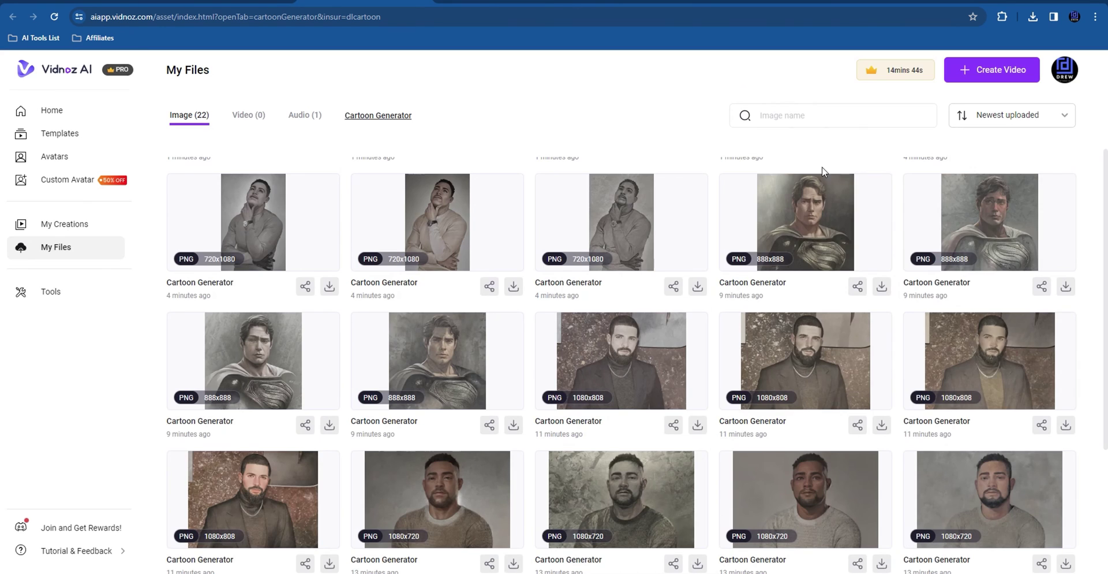
click(1011, 361)
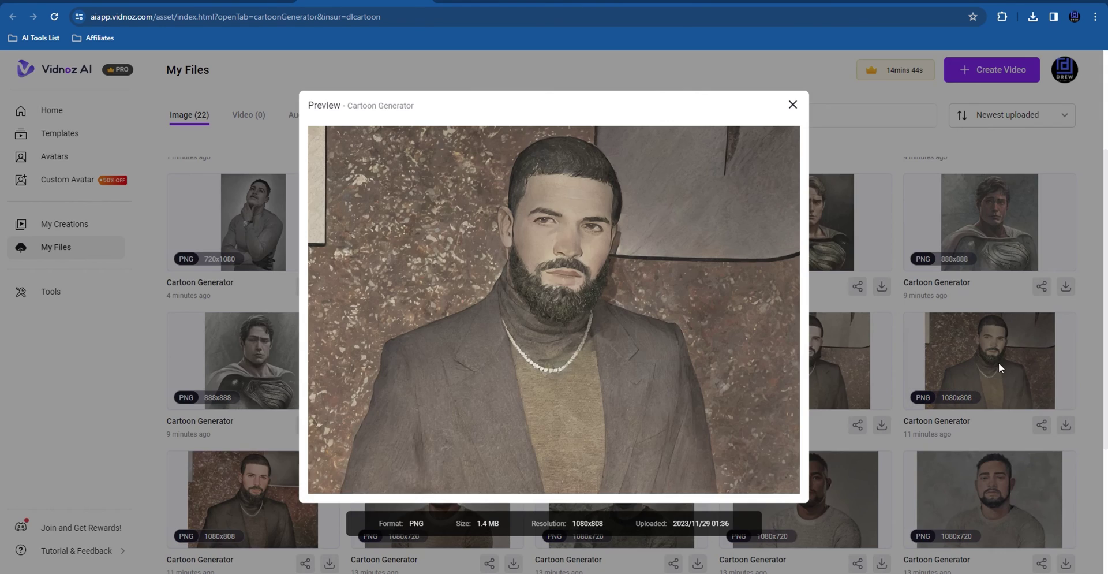
click(792, 104)
- Browse the 1080x720 sweater-man portraits, leaving the last one open in preview
scroll(433, 384, down, 2)
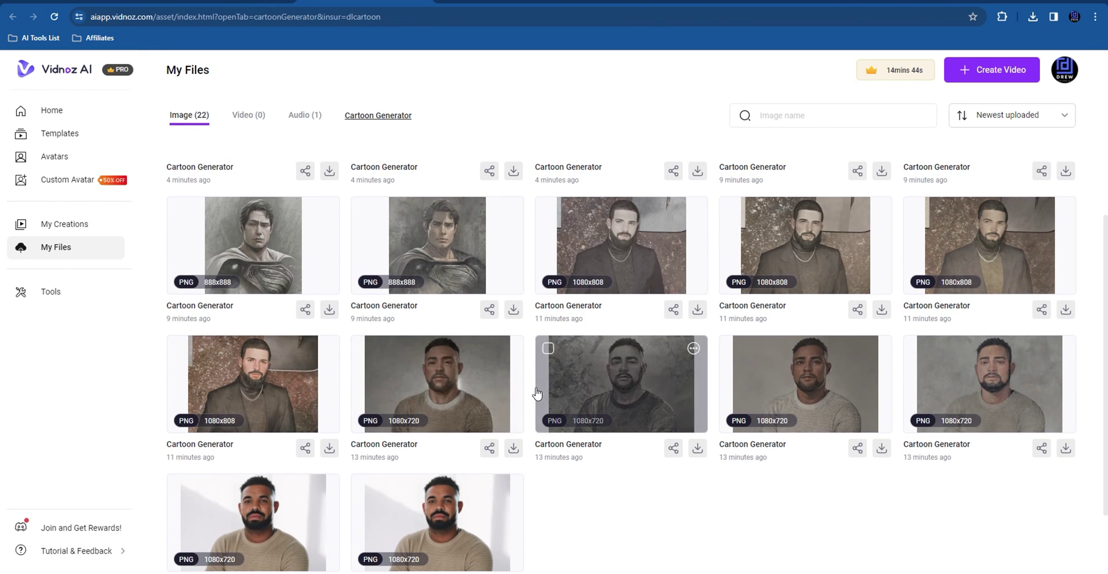
click(462, 388)
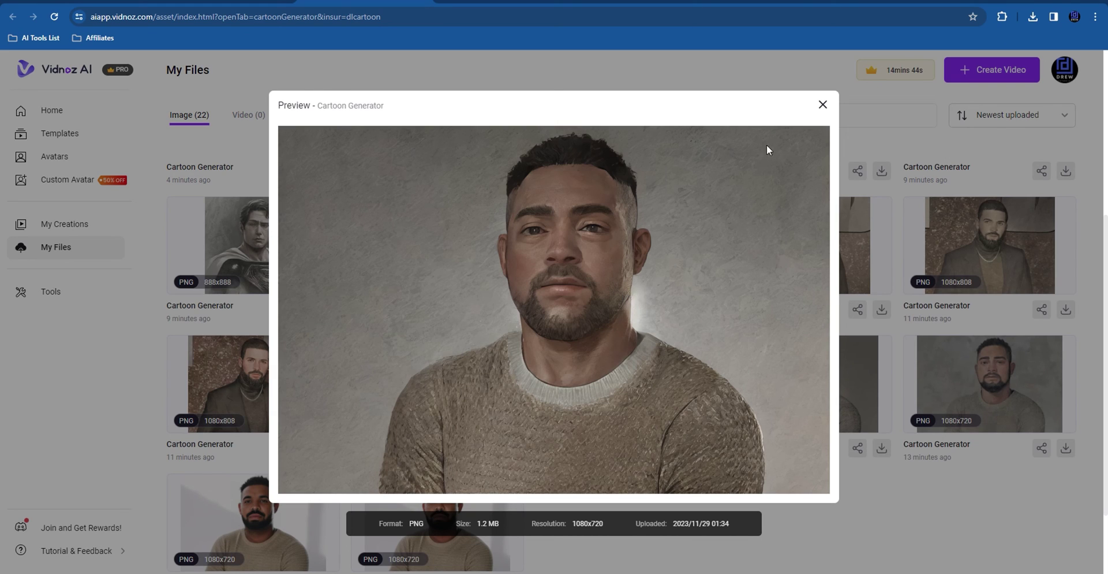
click(823, 105)
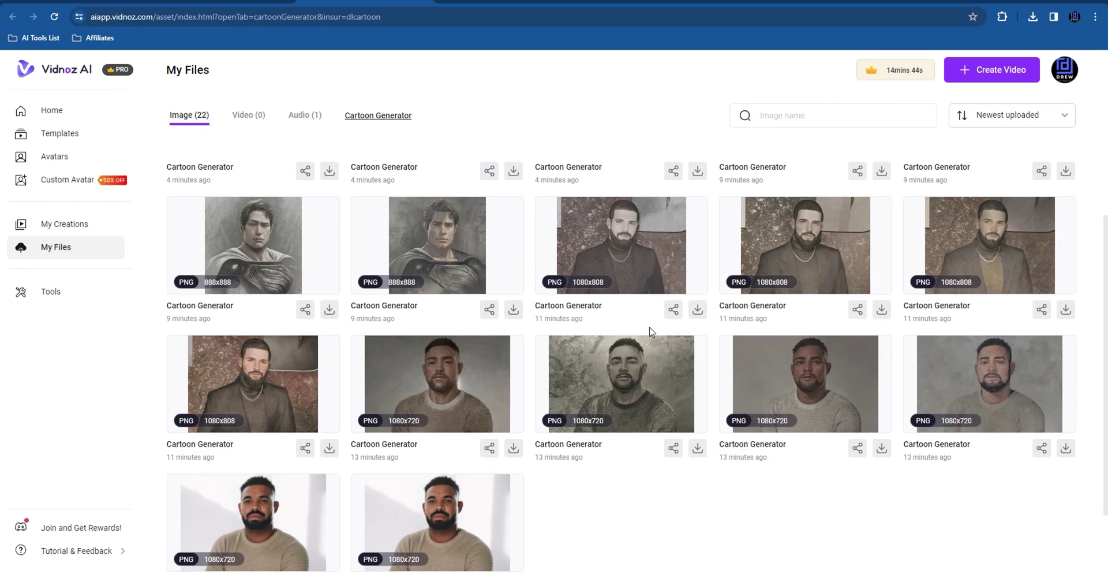
click(616, 385)
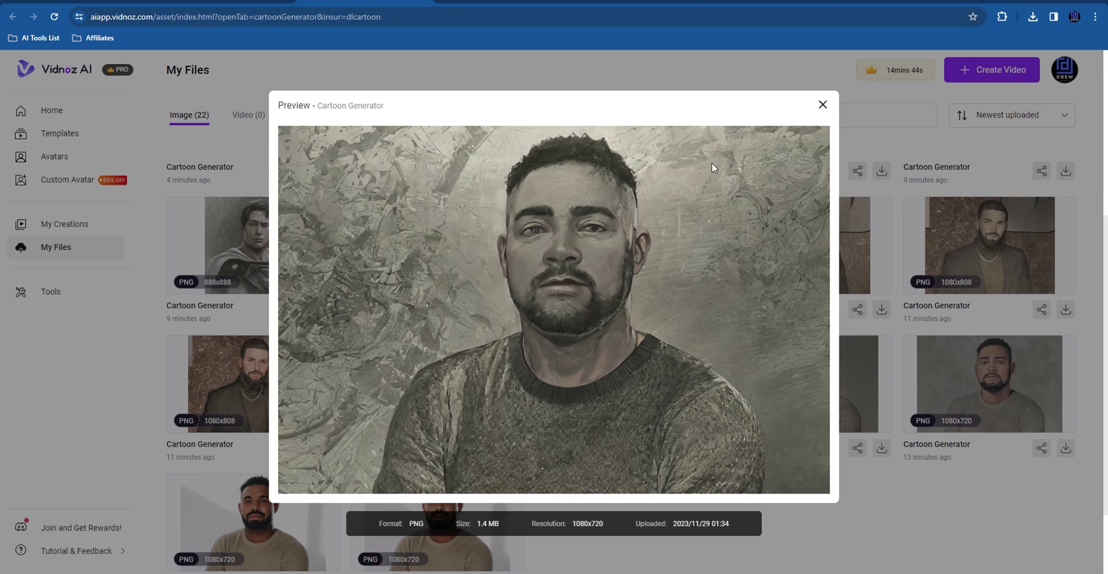
click(824, 104)
click(841, 383)
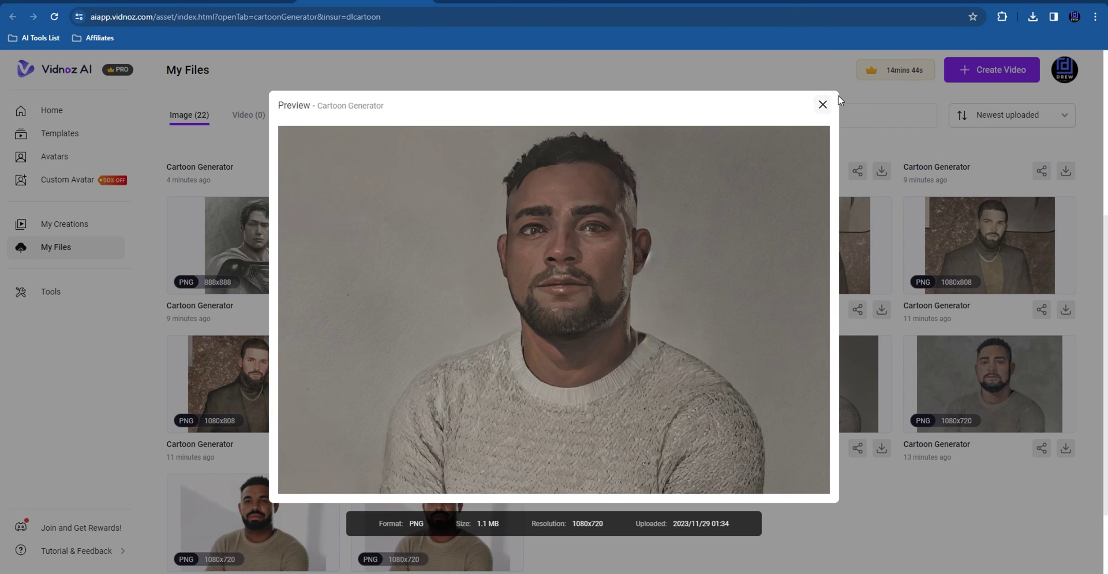
click(822, 105)
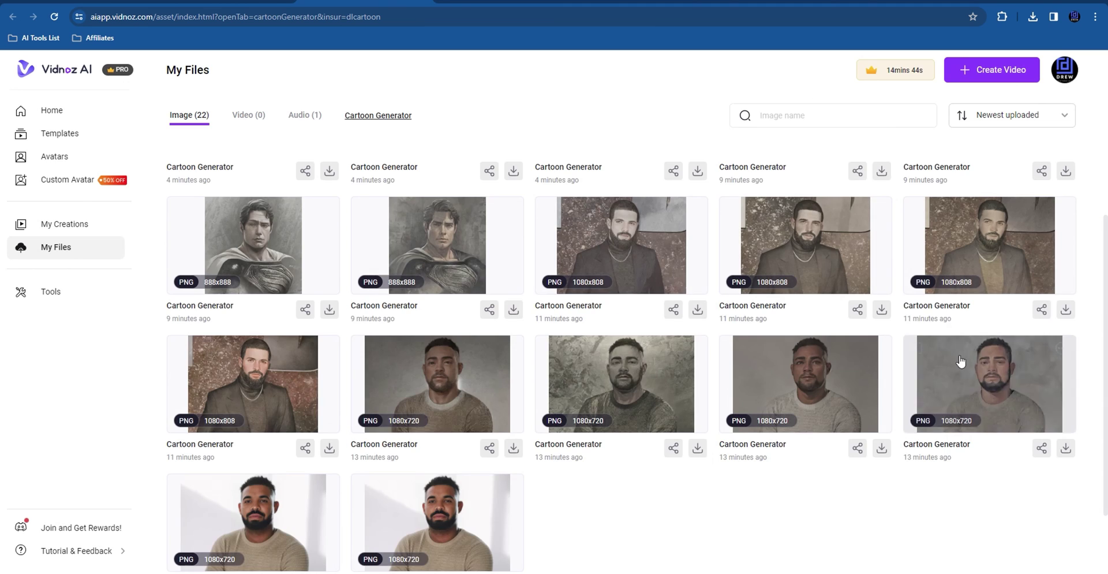
click(1003, 380)
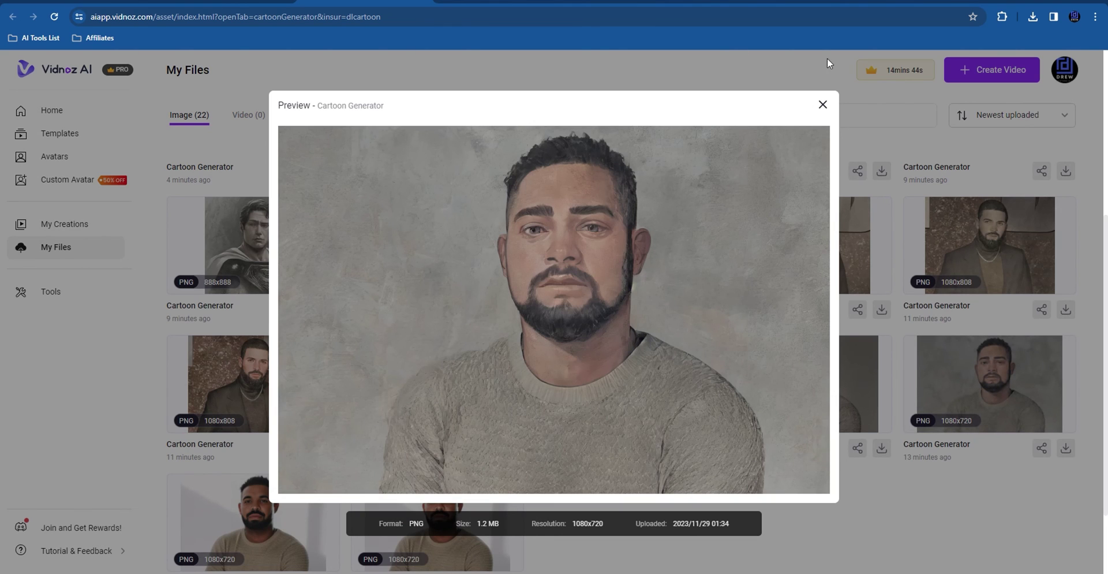